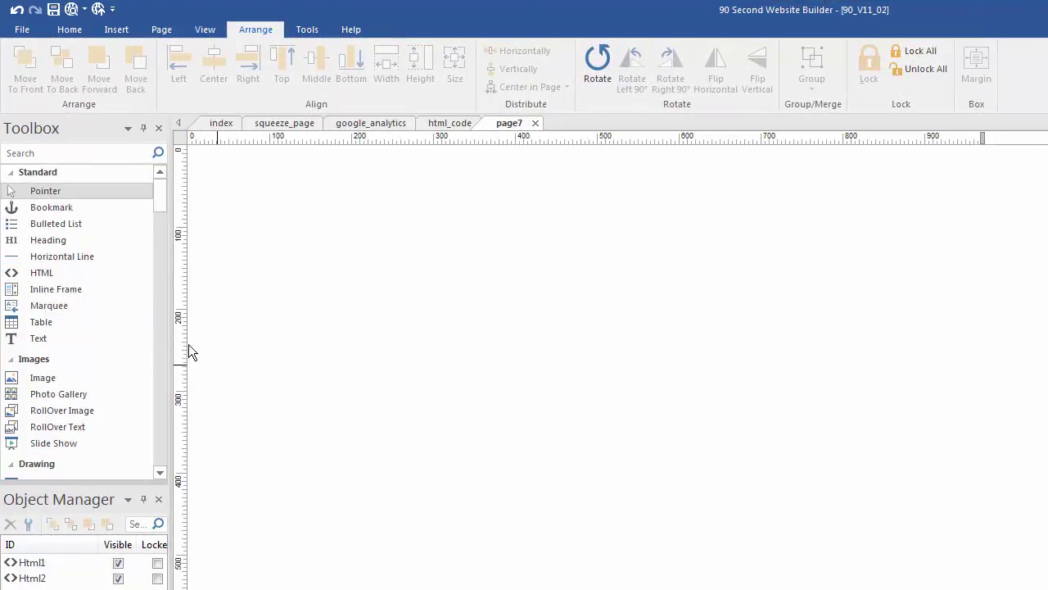
- Draw an HTML box on the upper-left of page7 and open its HTML Properties
click(41, 273)
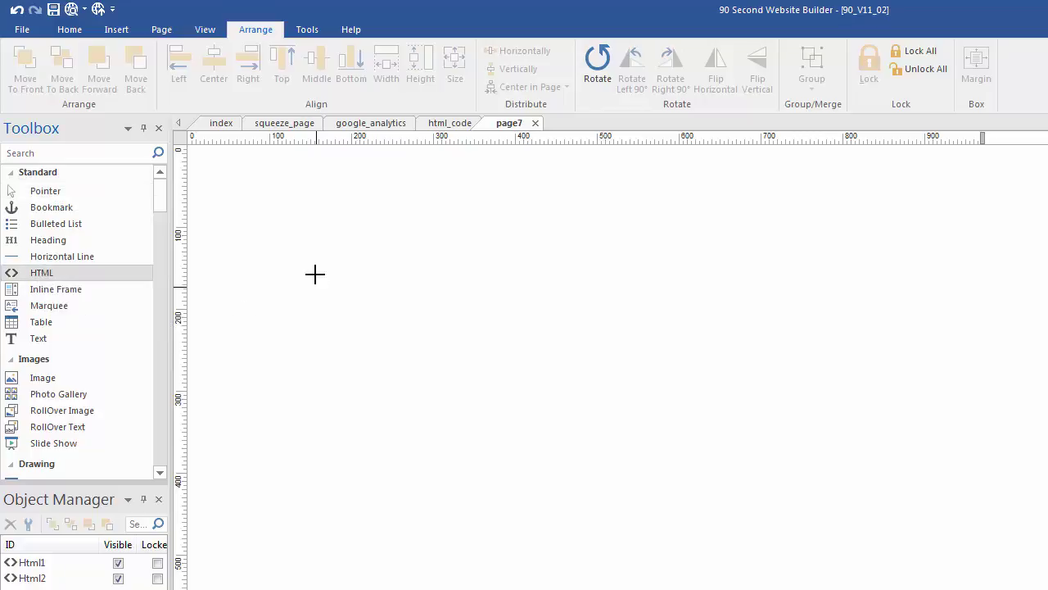
mouse_move(294, 240)
mouse_down()
mouse_move(480, 379)
mouse_move(525, 434)
mouse_up()
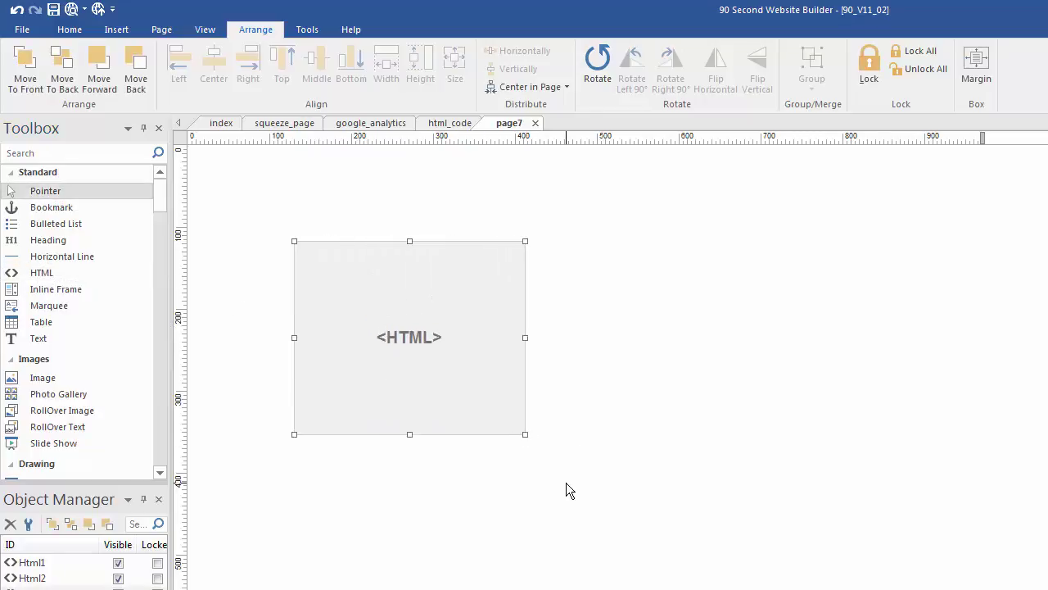
double_click(396, 302)
drag(723, 255, 554, 192)
click(514, 310)
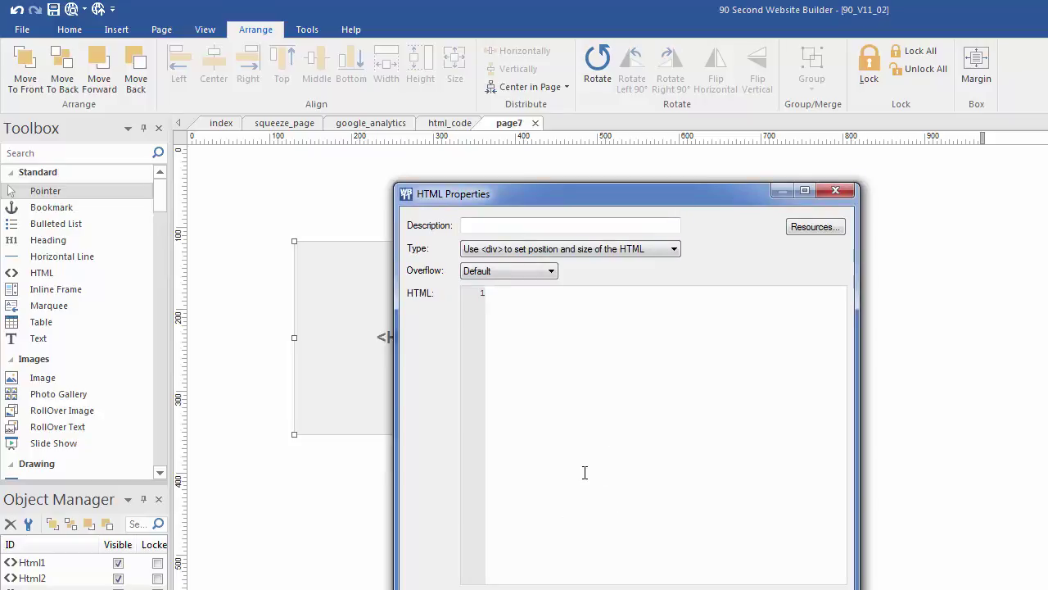
- Set the box description to 'My Code', keeping 'Use <div> to set position and size of the HTML'
click(496, 227)
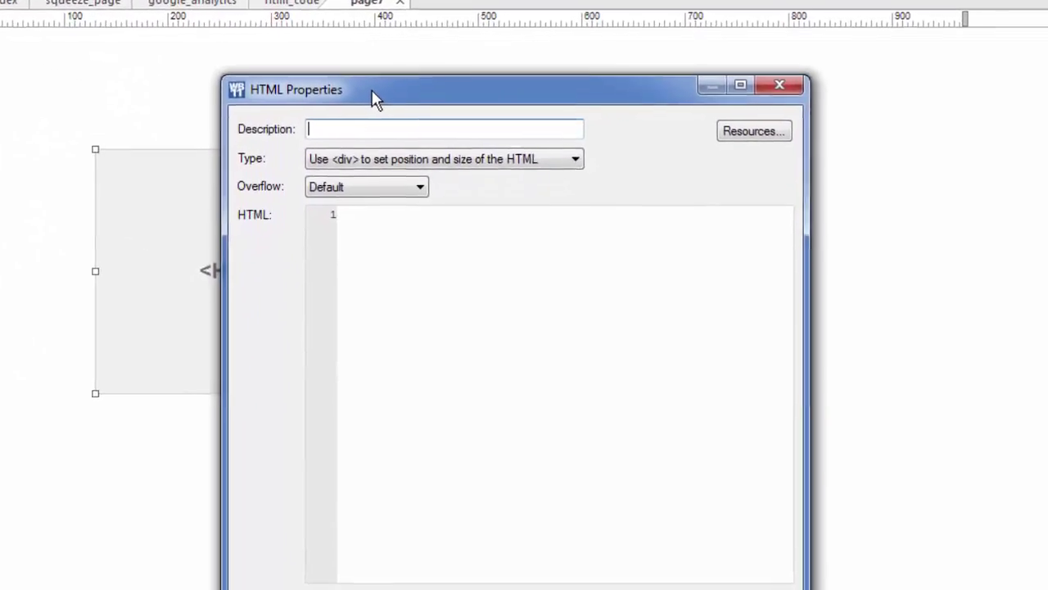
text(My Code)
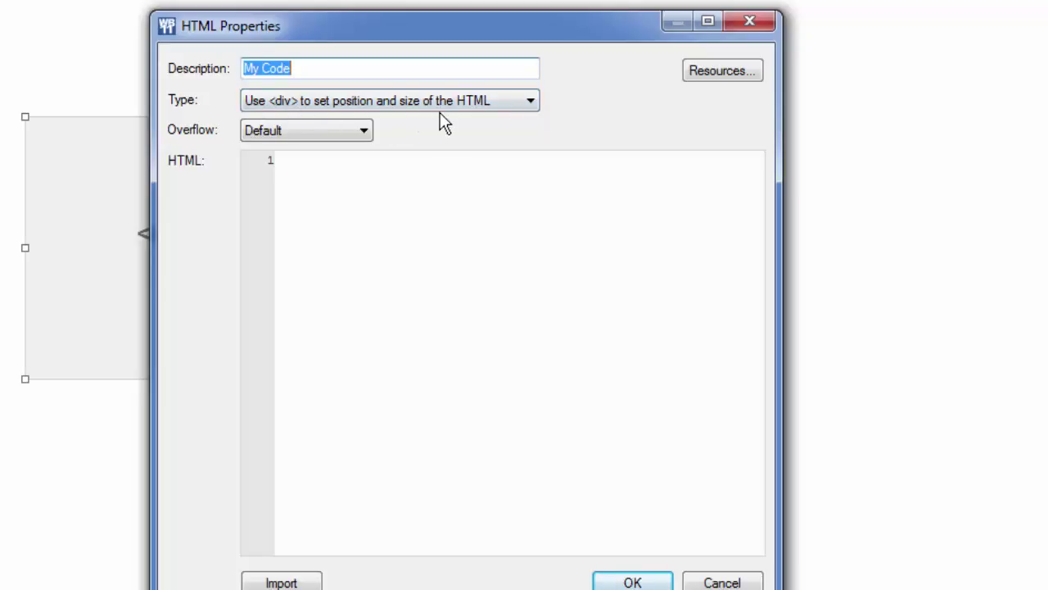
click(524, 101)
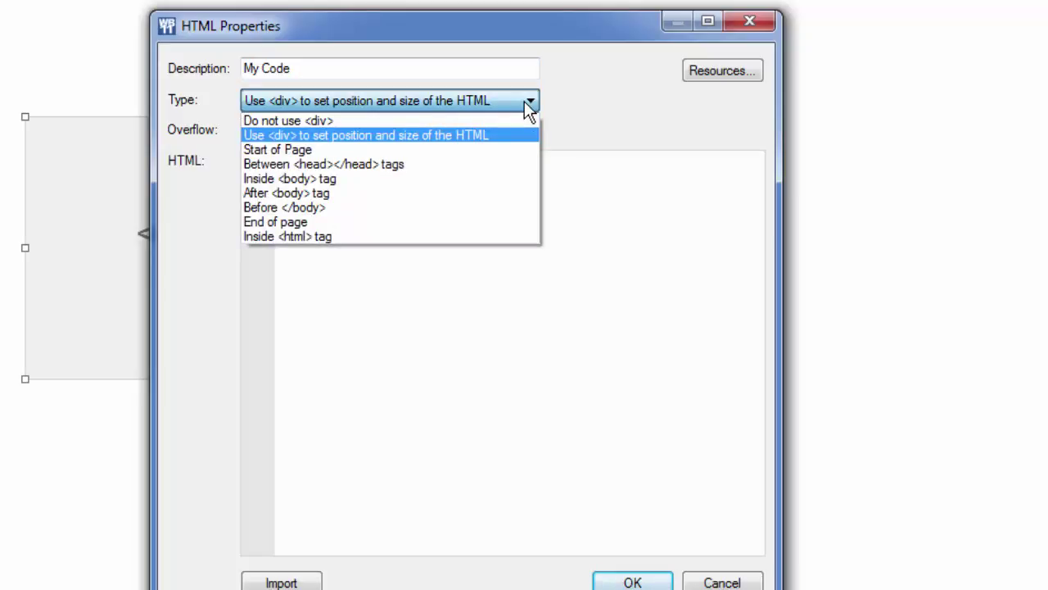
click(316, 134)
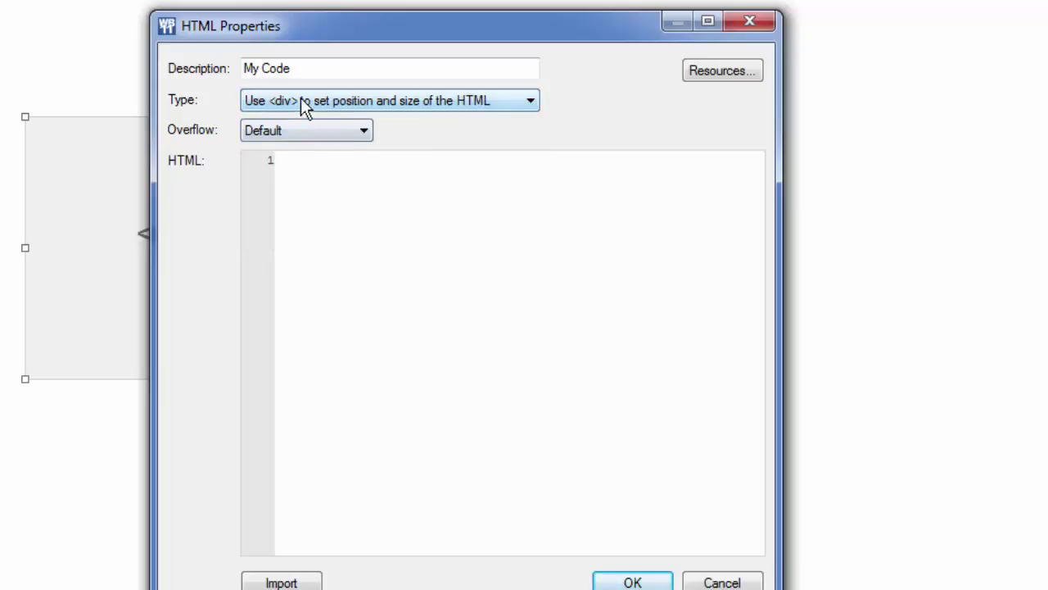
click(528, 101)
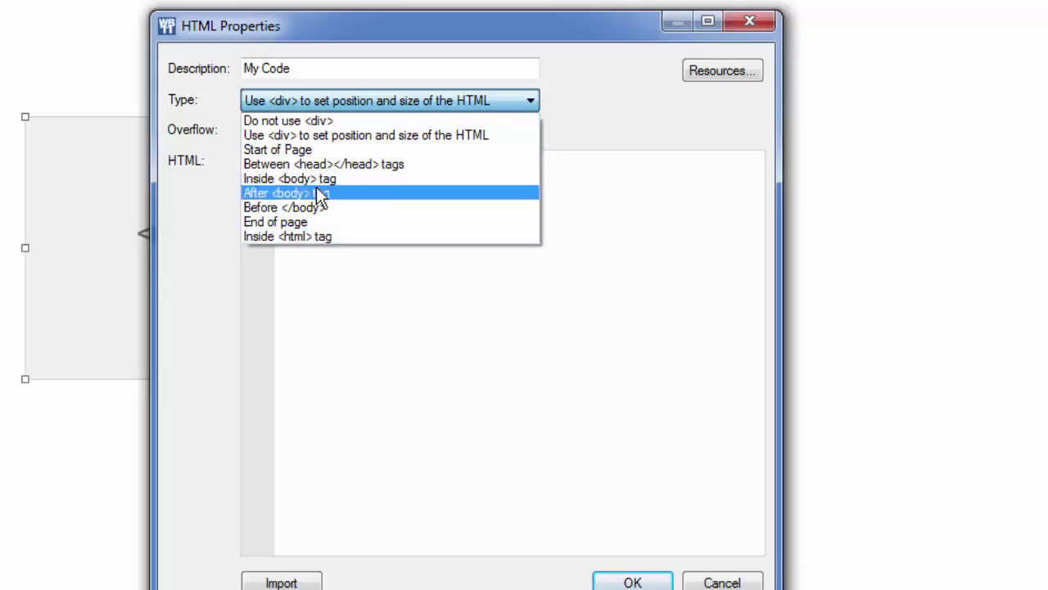
click(310, 135)
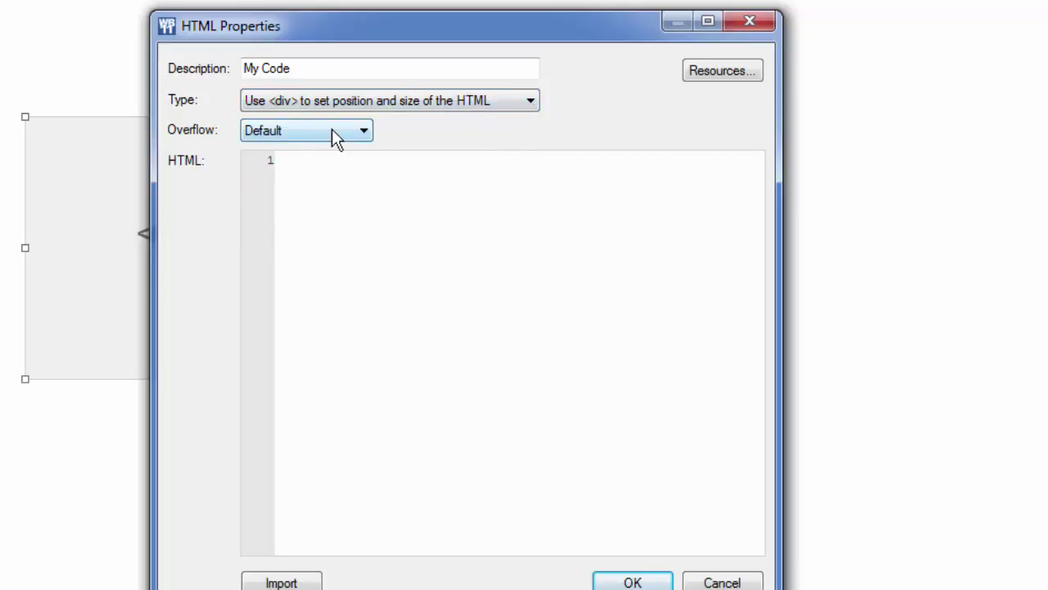
- Check the Import file types, cancel without importing, and leave the code area empty
drag(603, 35, 589, 0)
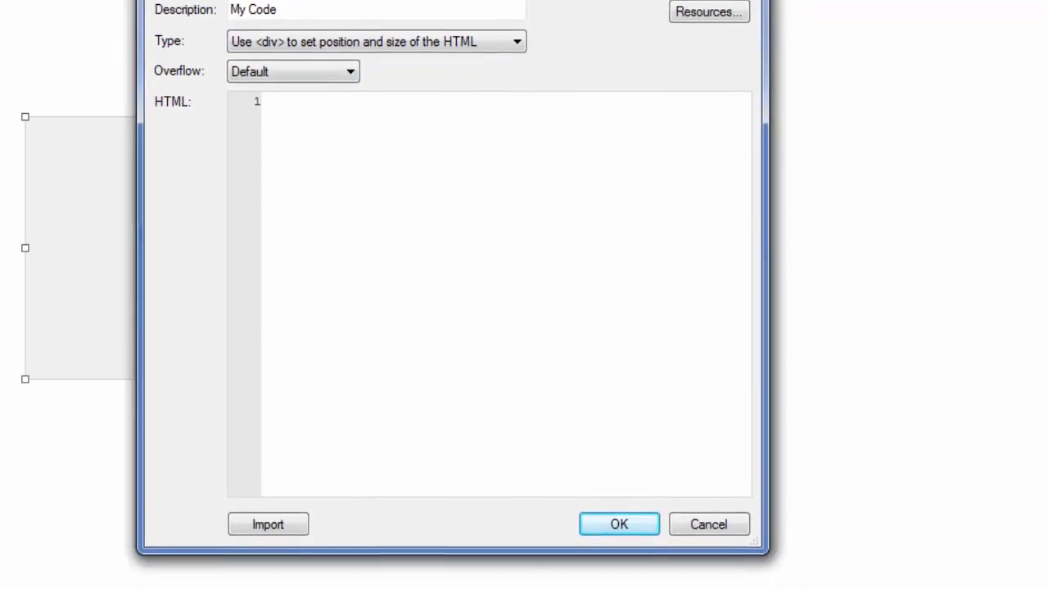
click(323, 141)
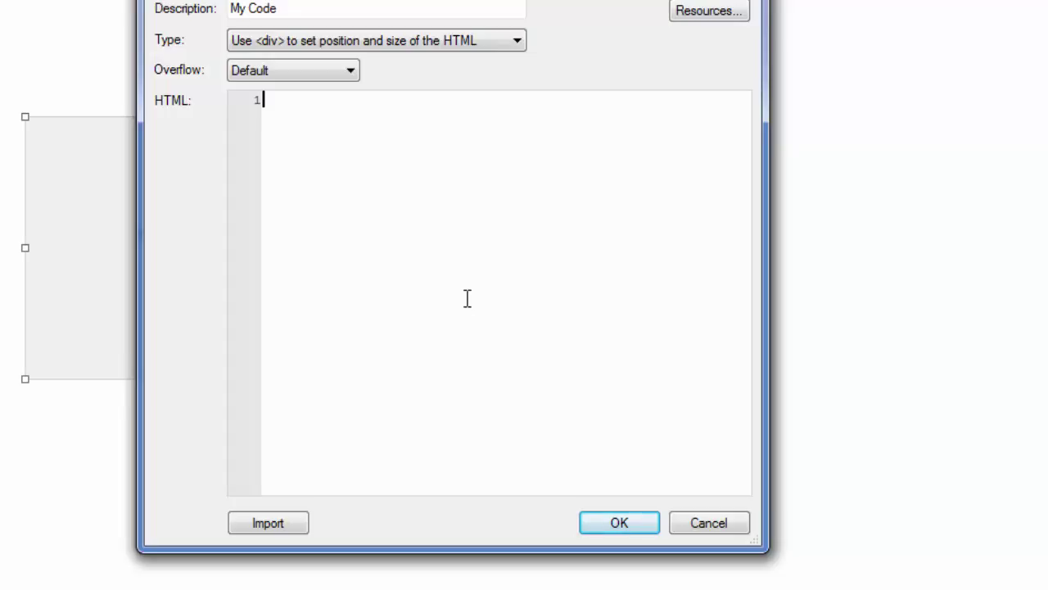
click(285, 522)
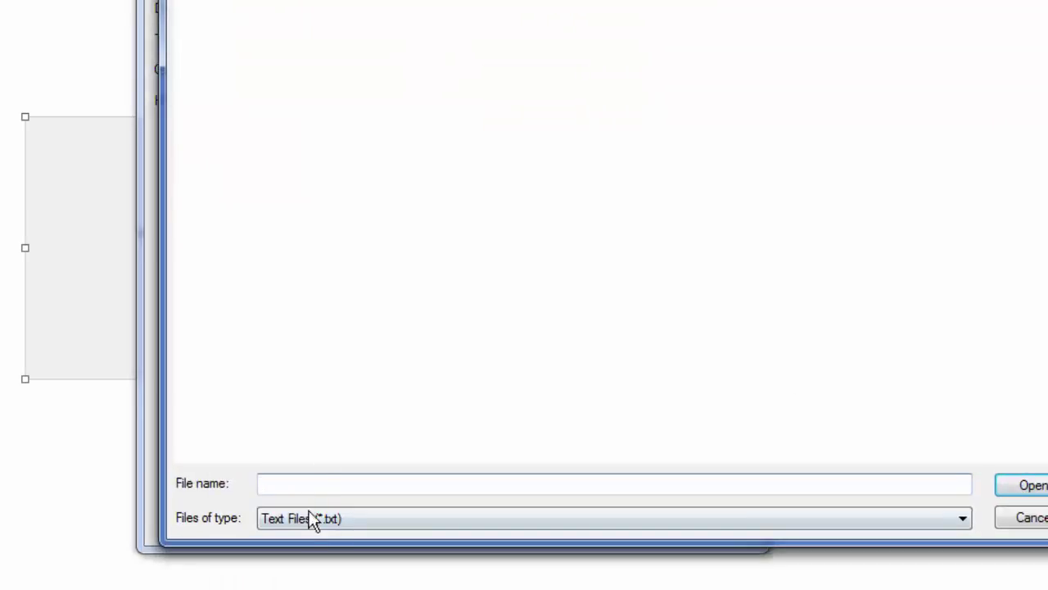
click(329, 517)
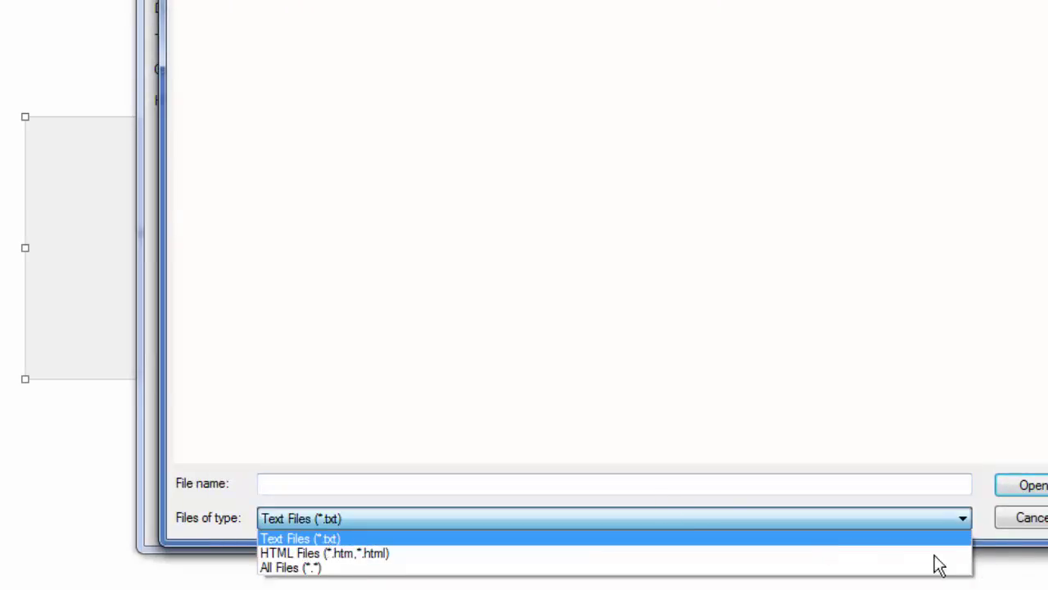
click(1022, 530)
click(1018, 527)
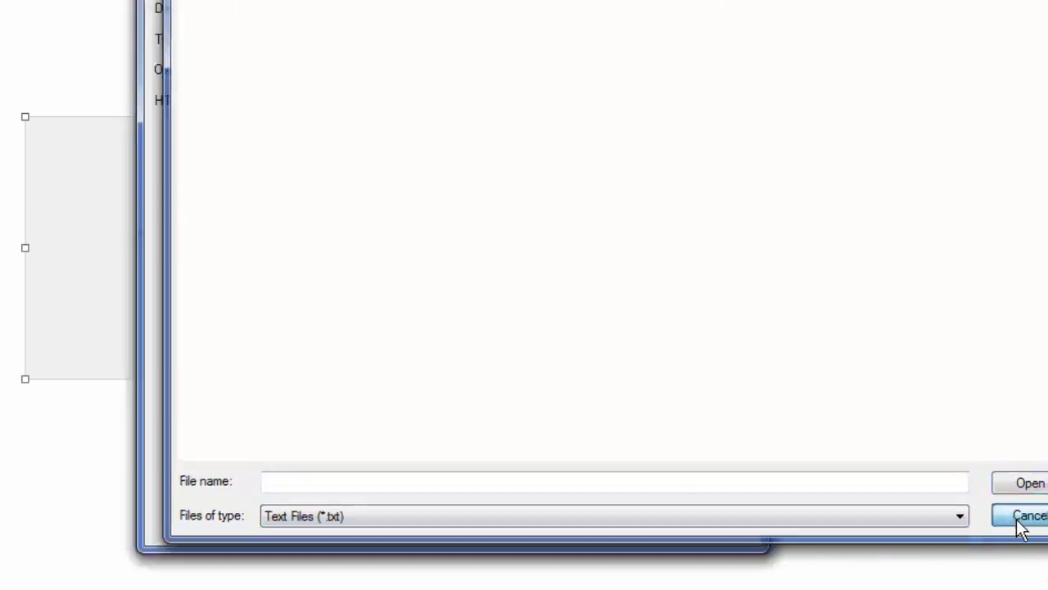
click(321, 123)
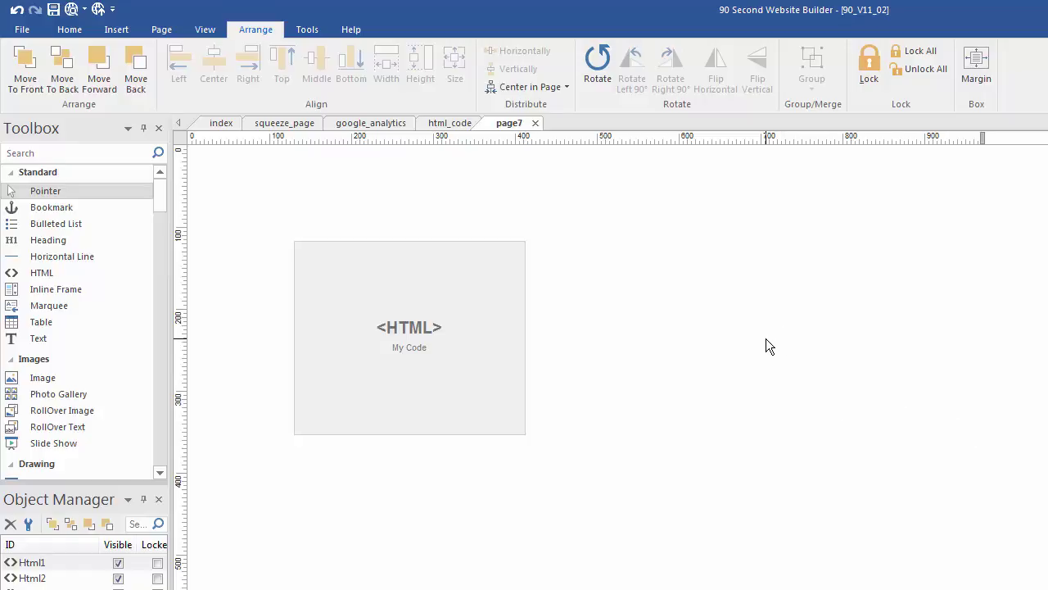
- Reopen the My Code box's properties and paste in the AWeber web form code
double_click(390, 281)
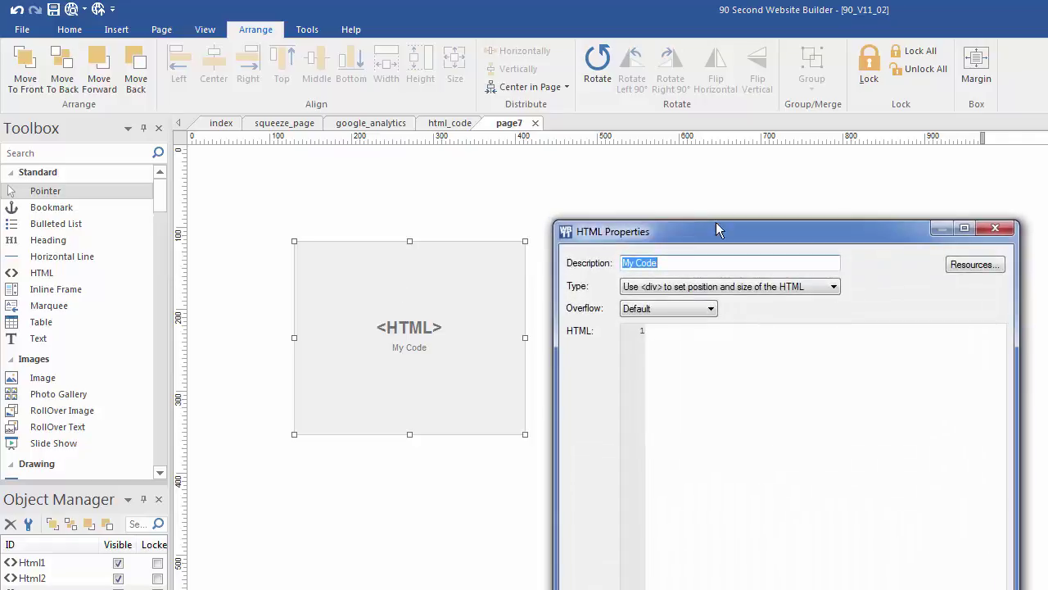
drag(715, 225, 635, 253)
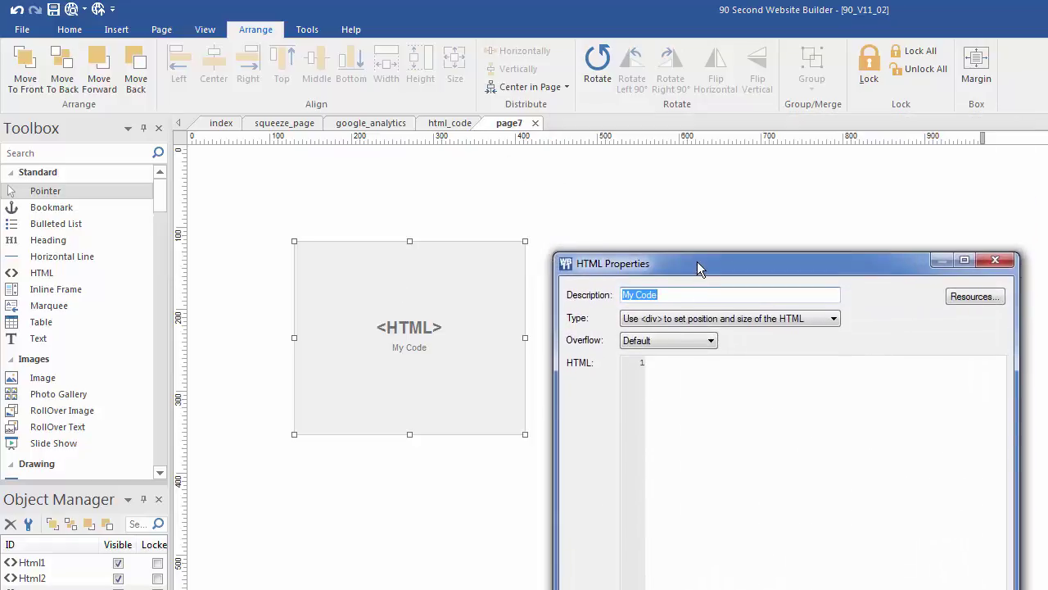
drag(697, 264, 470, 155)
click(455, 246)
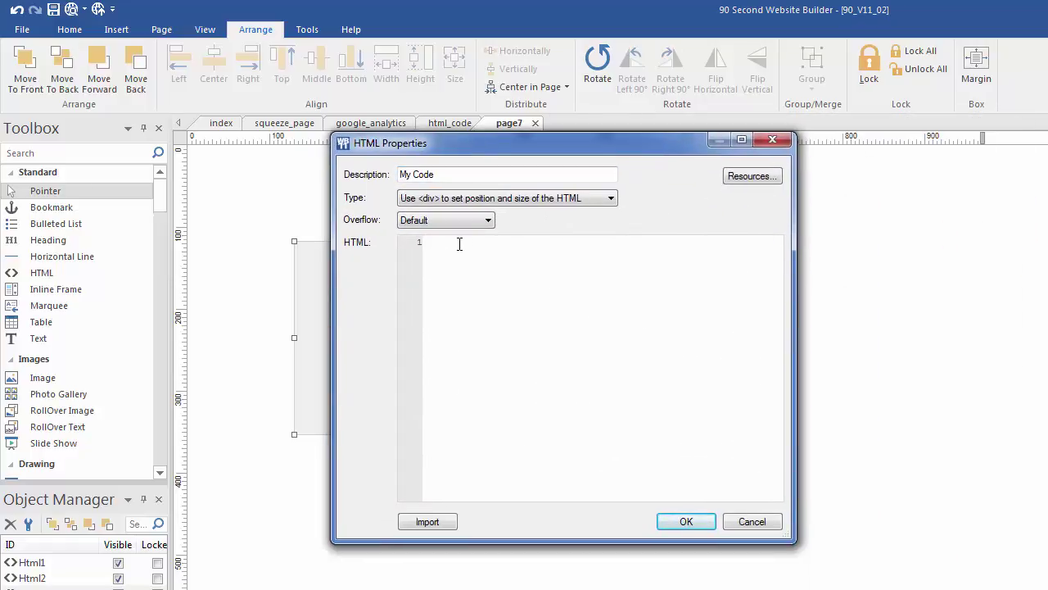
key(ctrl+v)
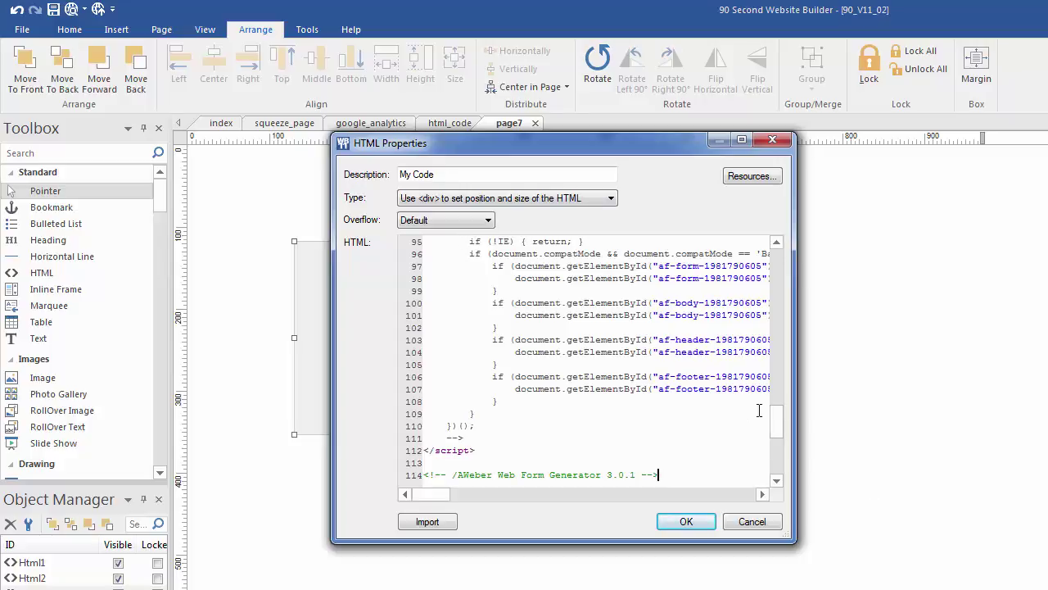
drag(779, 426, 765, 261)
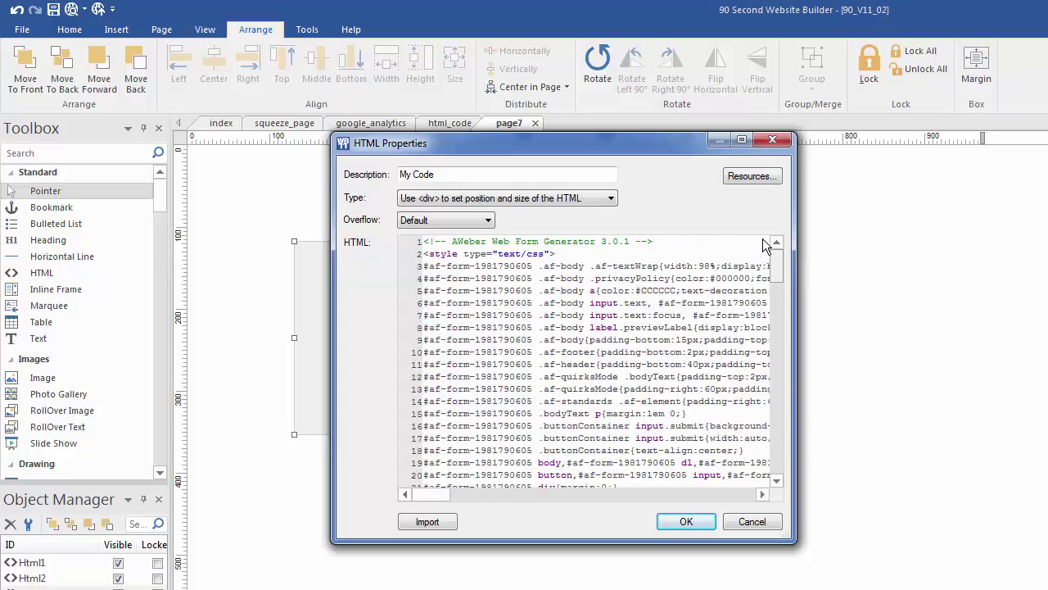
- Apply the AWeber code and close the Firefox preview
click(688, 524)
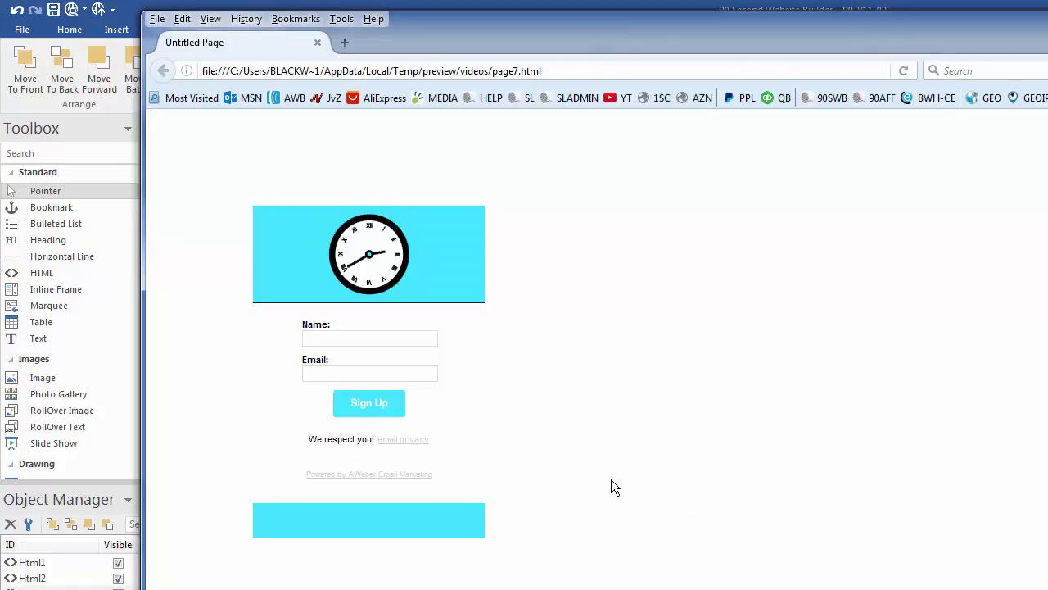
drag(775, 28, 745, 22)
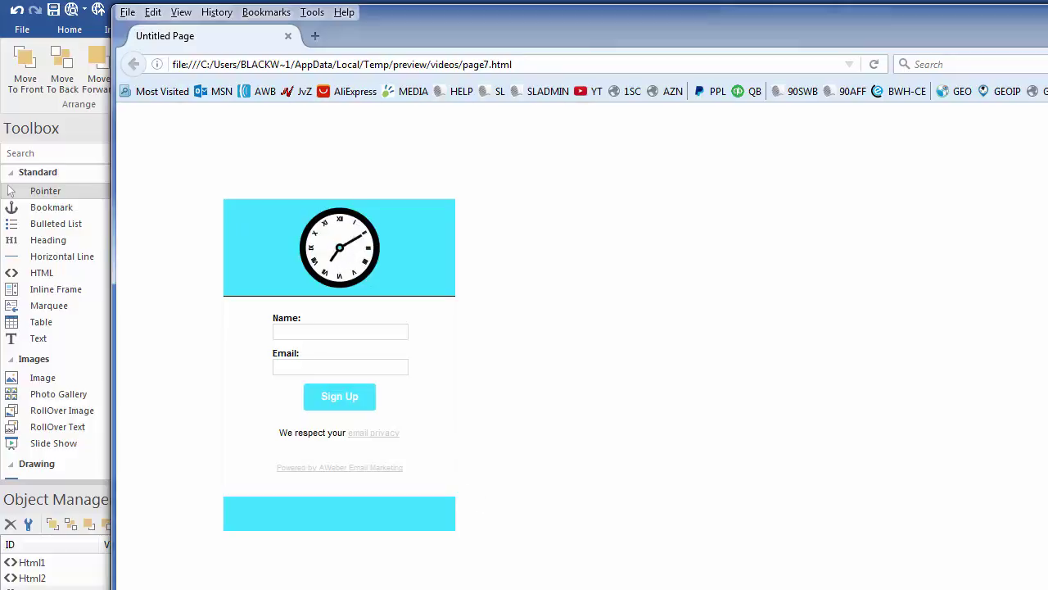
key(alt+F4)
- Move the HTML box to page7's top-left, then preview and close it in Firefox
drag(496, 299, 275, 190)
key(F5)
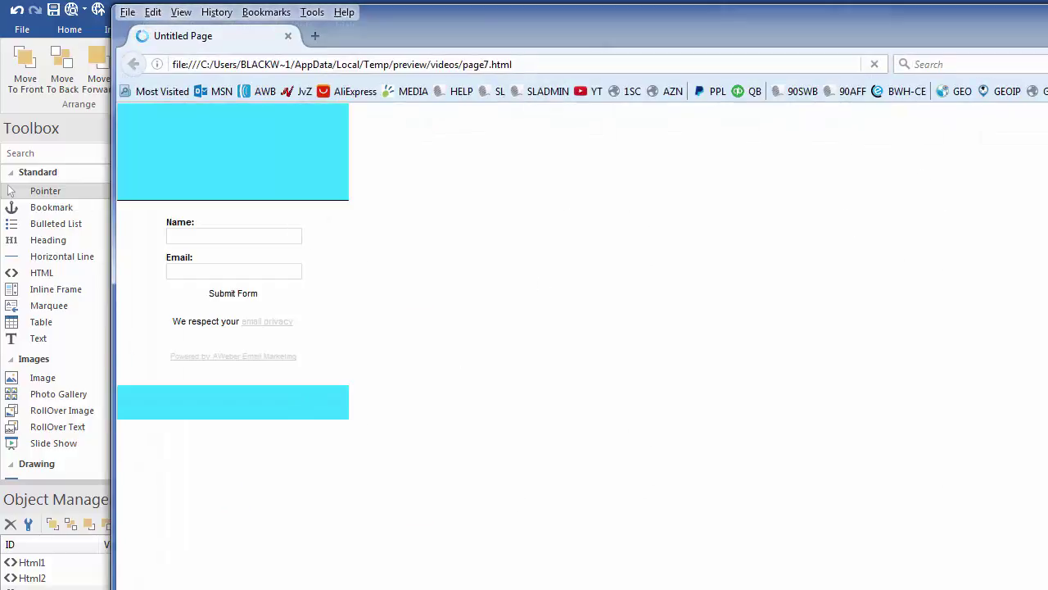
key(alt+F4)
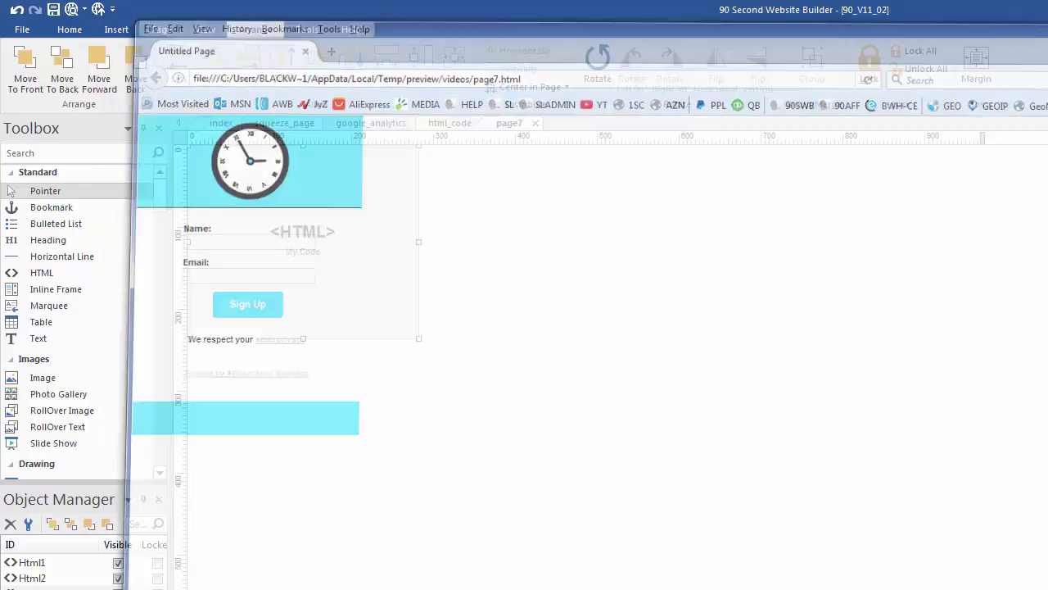
- Centre the first HTML box and draw a second HTML box to its right
drag(320, 218, 476, 355)
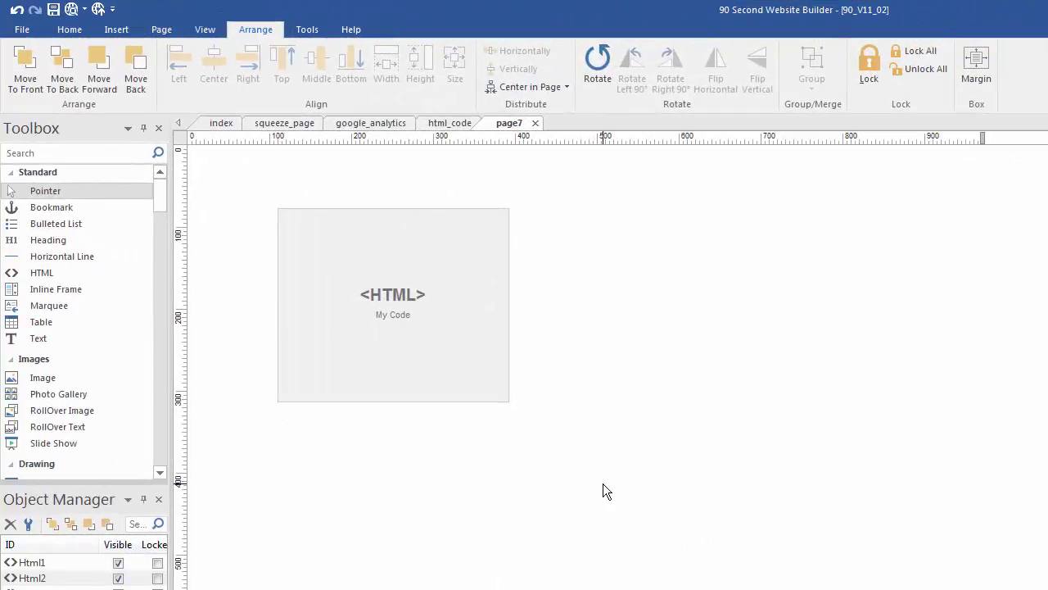
click(40, 274)
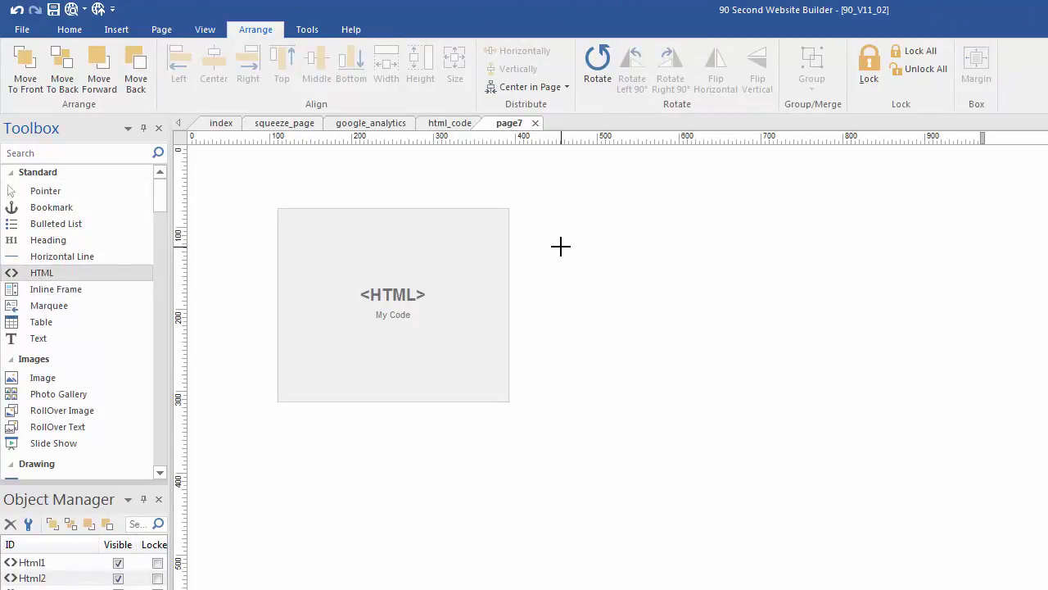
drag(552, 220, 761, 427)
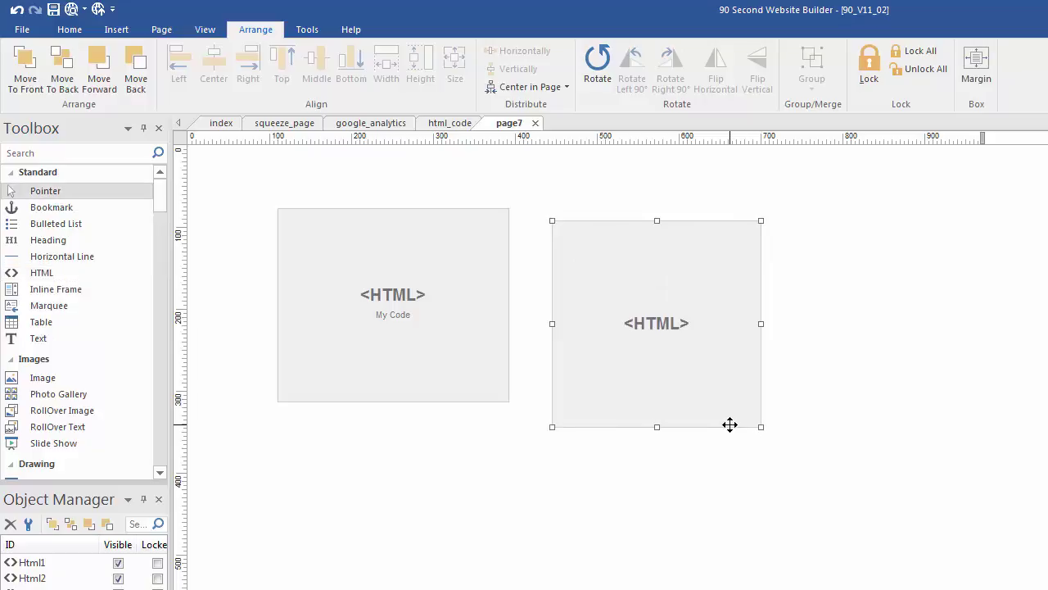
- Paste the ClickBank banner link code into the second box's HTML properties
double_click(663, 323)
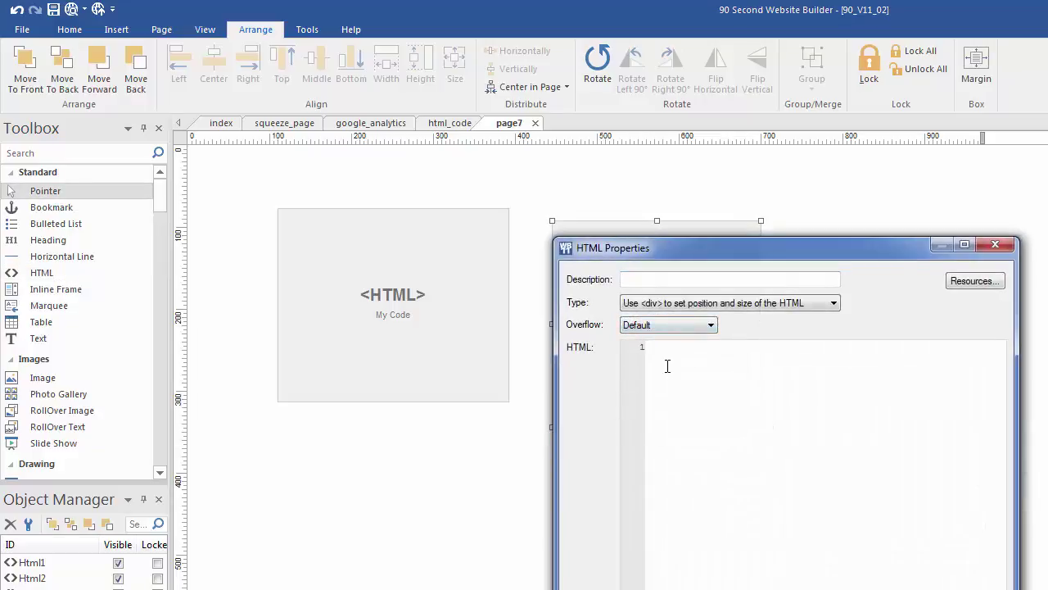
key(ctrl+v)
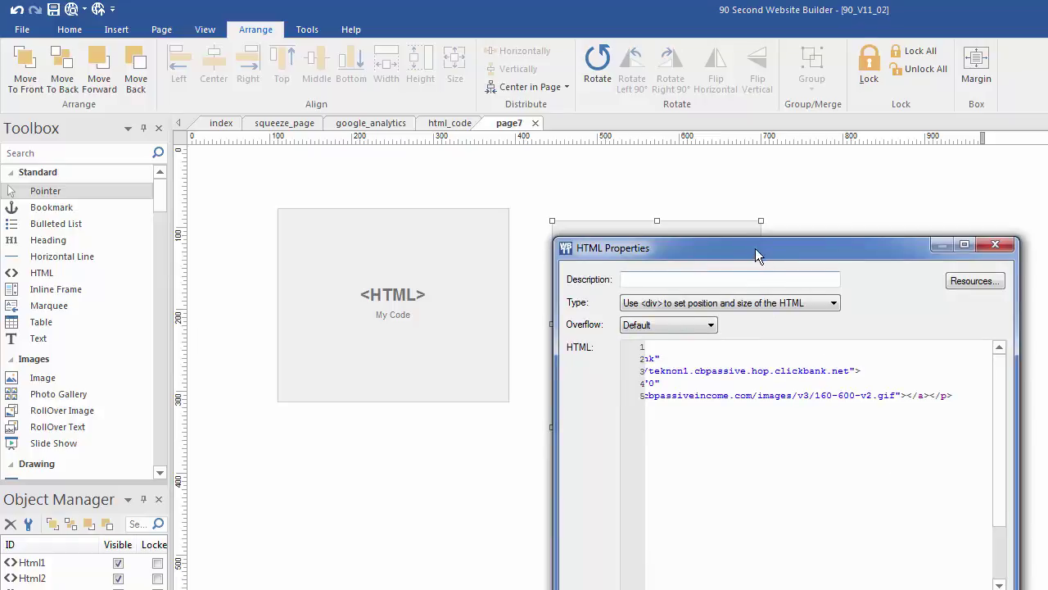
drag(754, 247, 605, 207)
drag(586, 563, 471, 564)
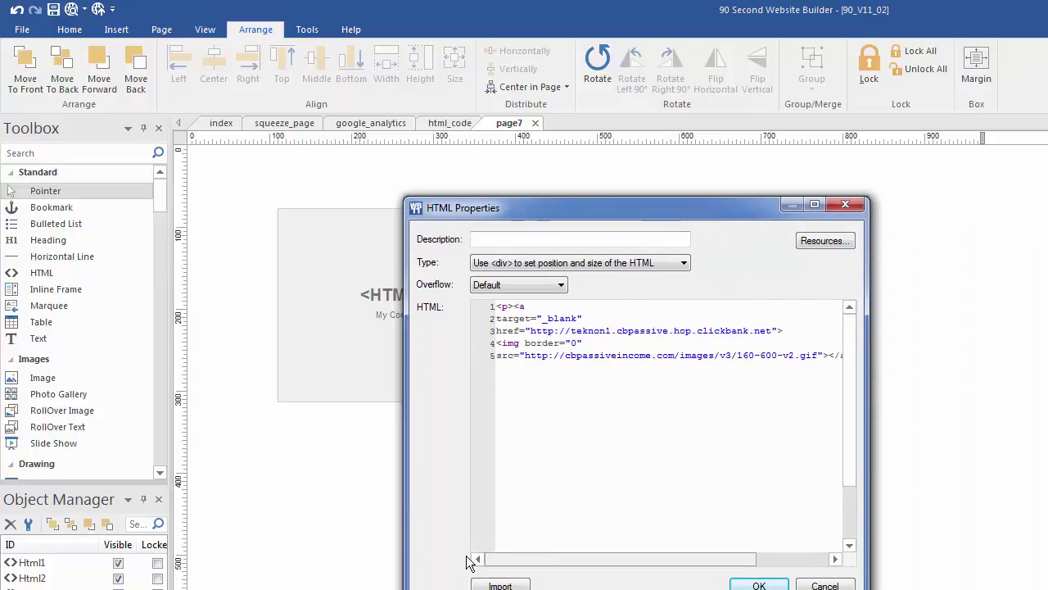
click(761, 587)
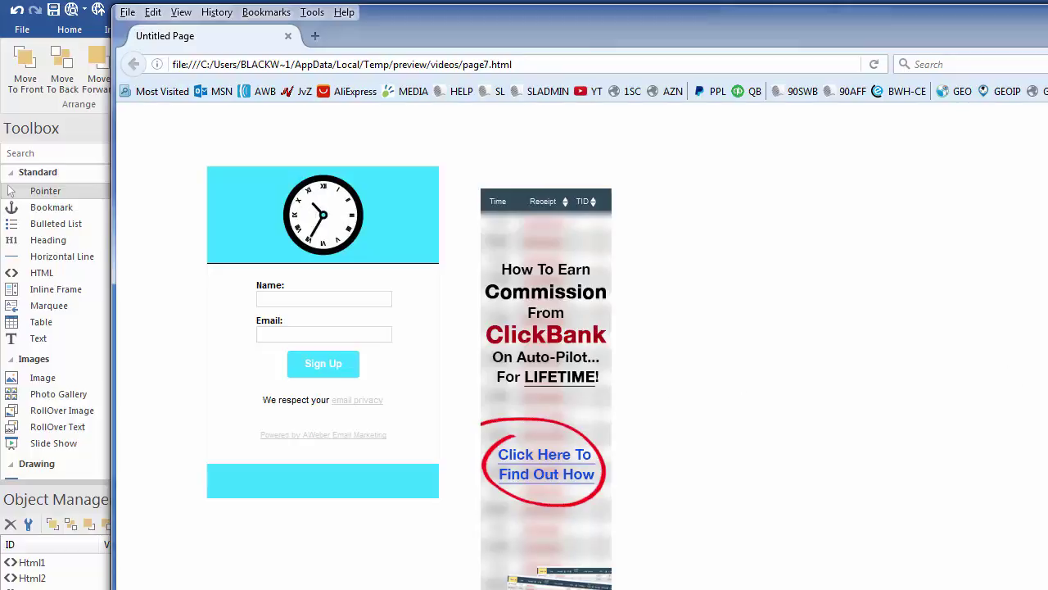
key(alt+F4)
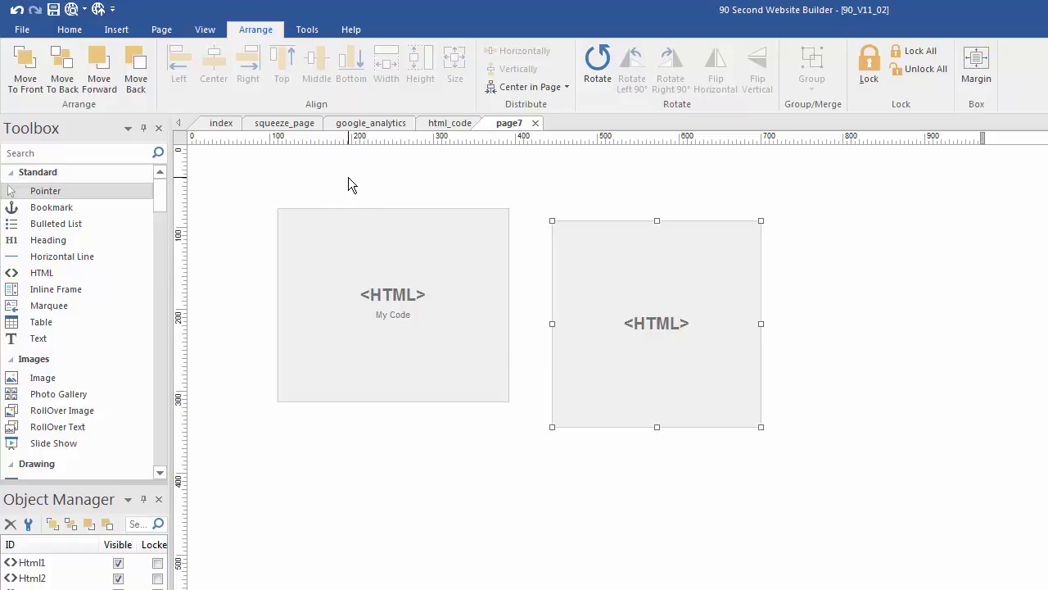
- Open page7's Page HTML dialog showing its generated page code
right_click(398, 167)
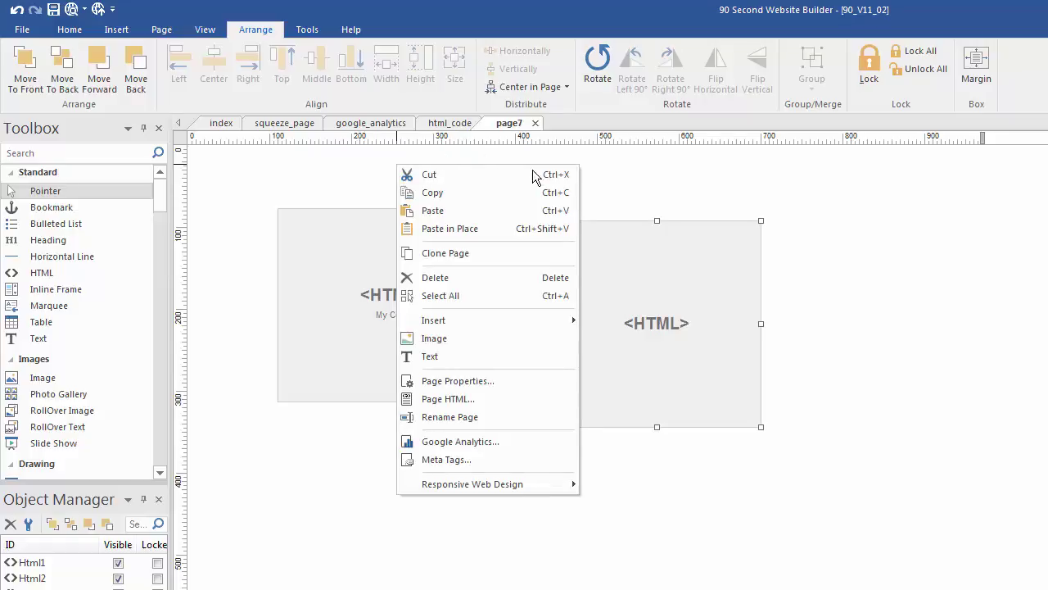
click(434, 400)
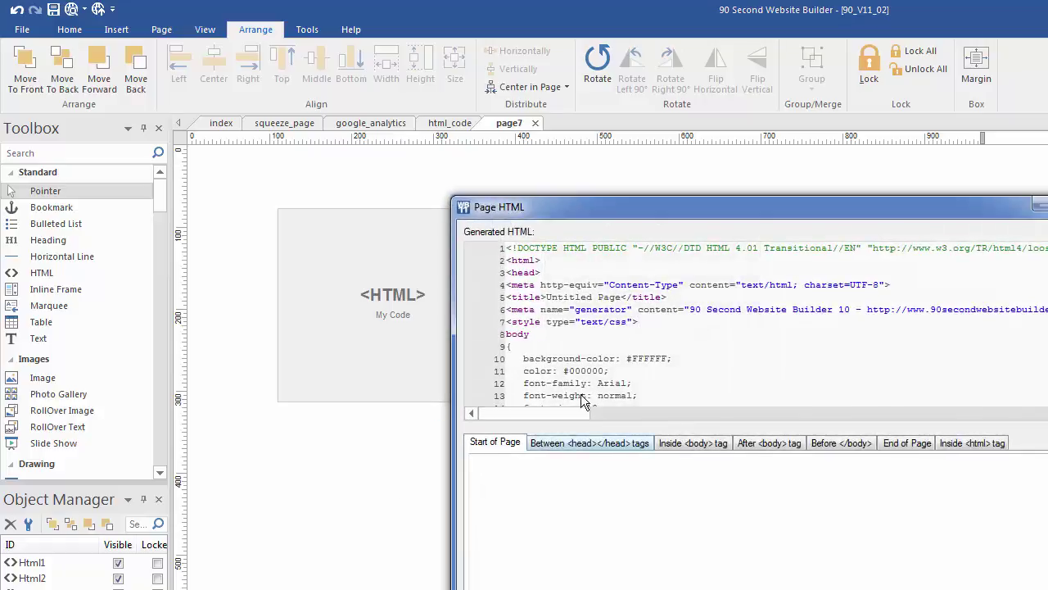
drag(620, 208, 444, 101)
click(383, 416)
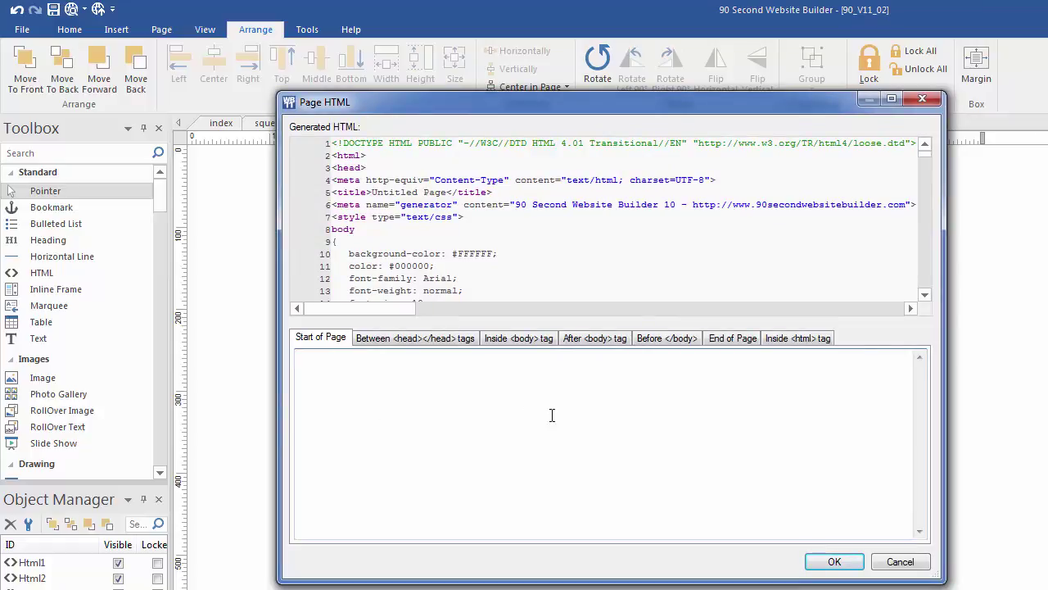
- Browse the inside-body, after-body and before-closing-body slots, then return to the head slot
click(390, 340)
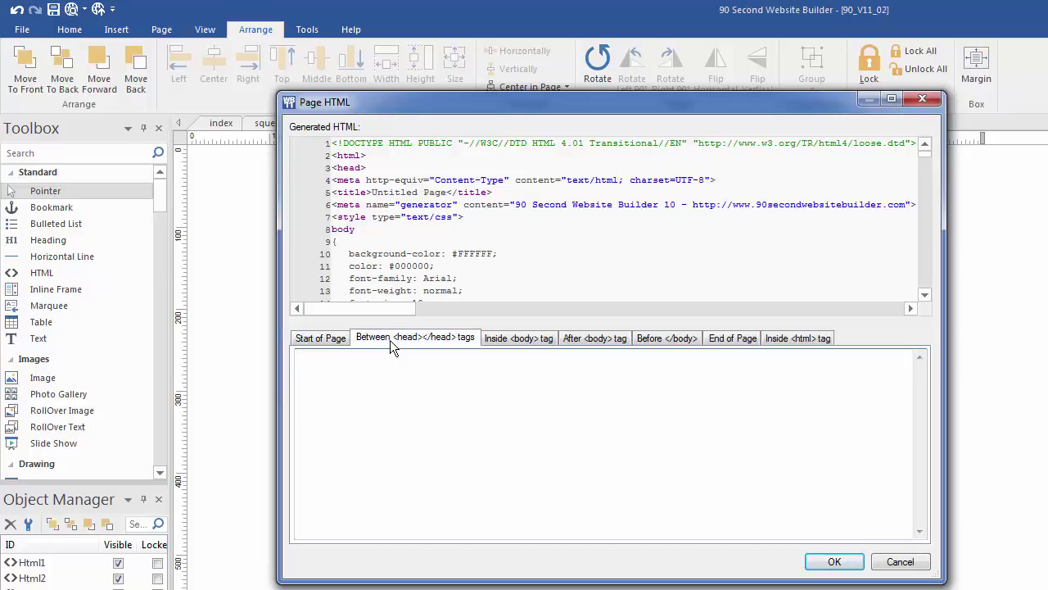
click(516, 337)
click(586, 340)
click(670, 344)
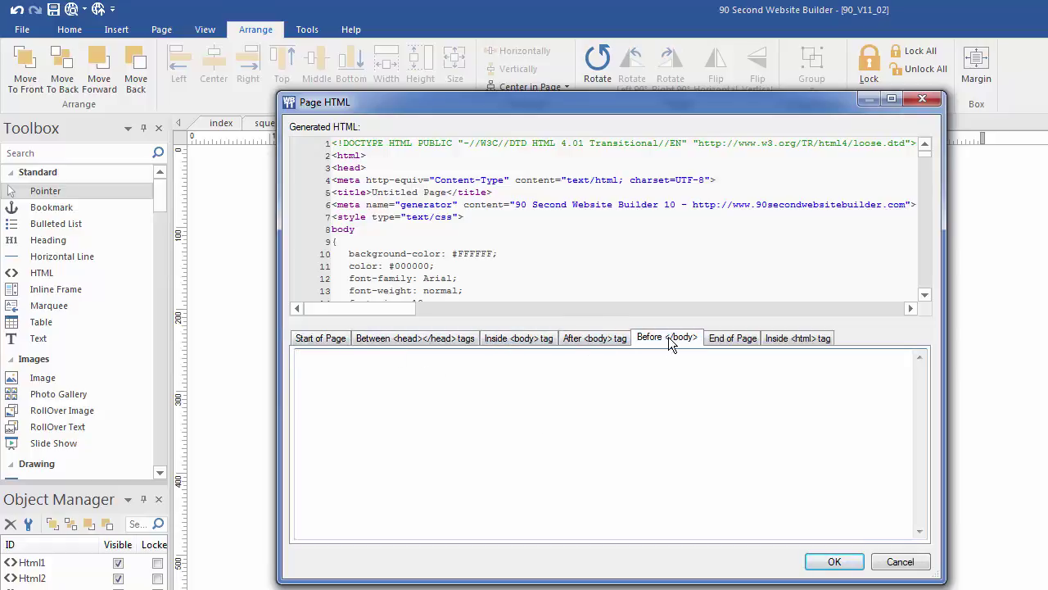
click(516, 420)
click(400, 340)
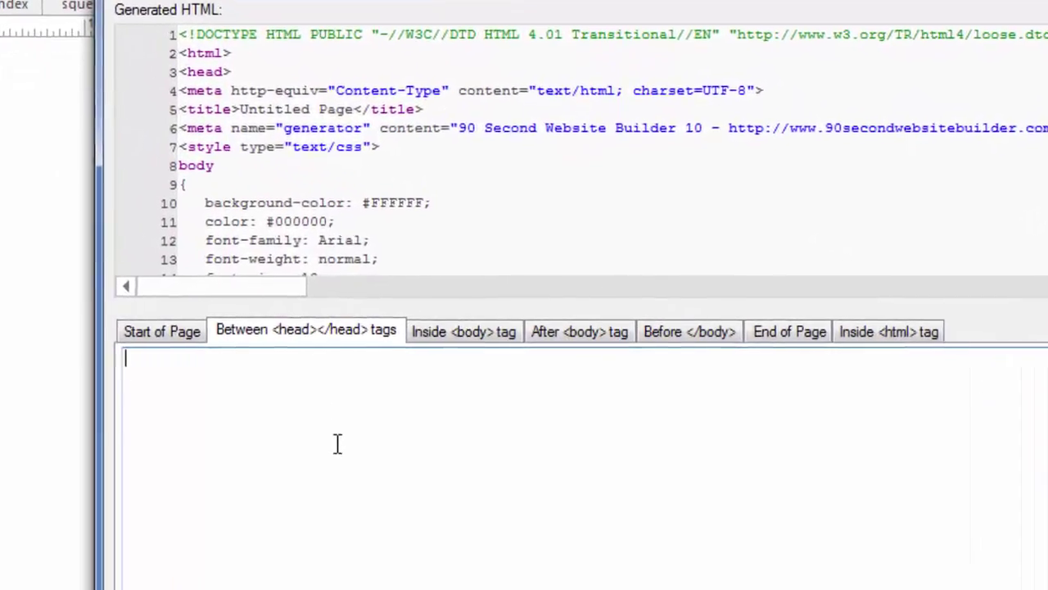
- Review each slot from head through end-of-page to inside-html, leaving all empty
click(301, 457)
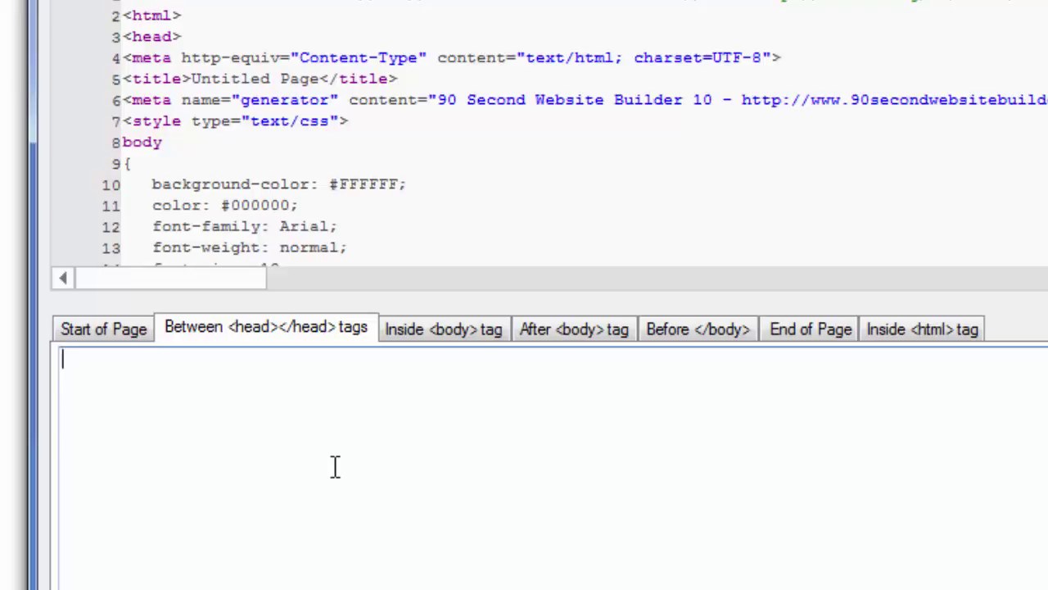
click(443, 329)
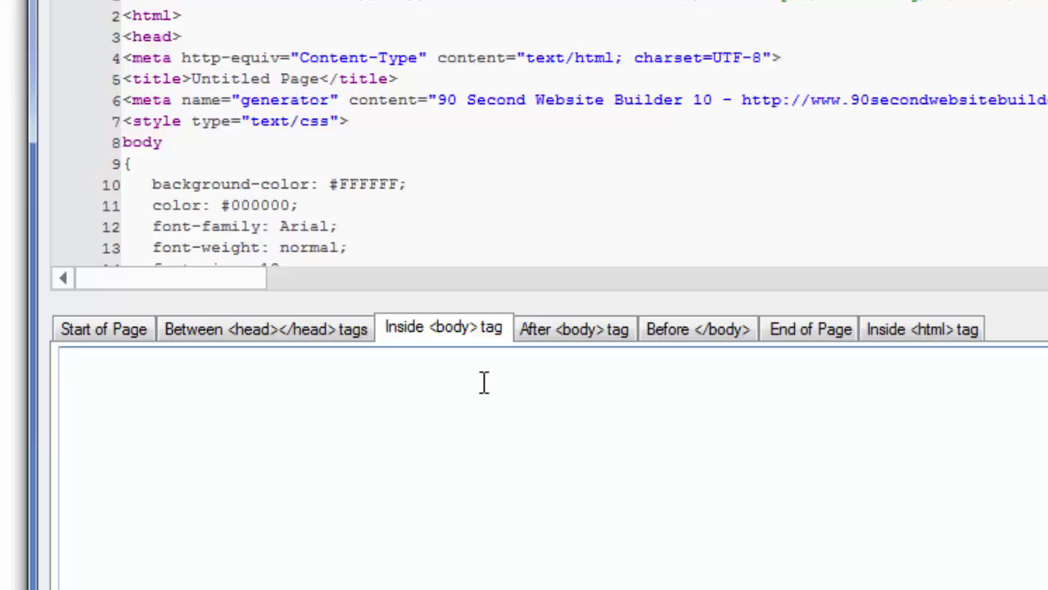
click(586, 328)
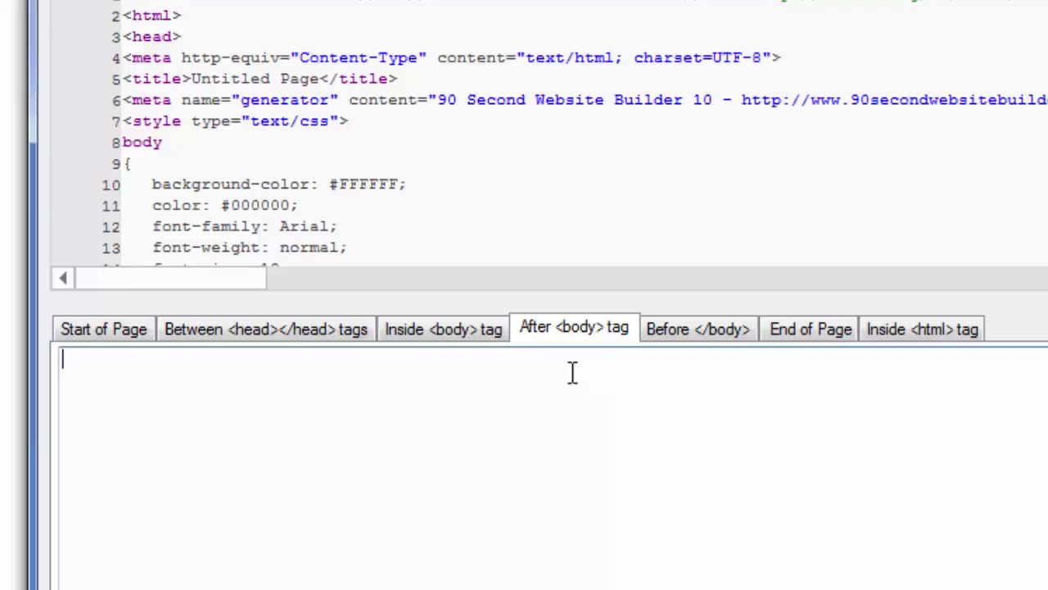
click(693, 351)
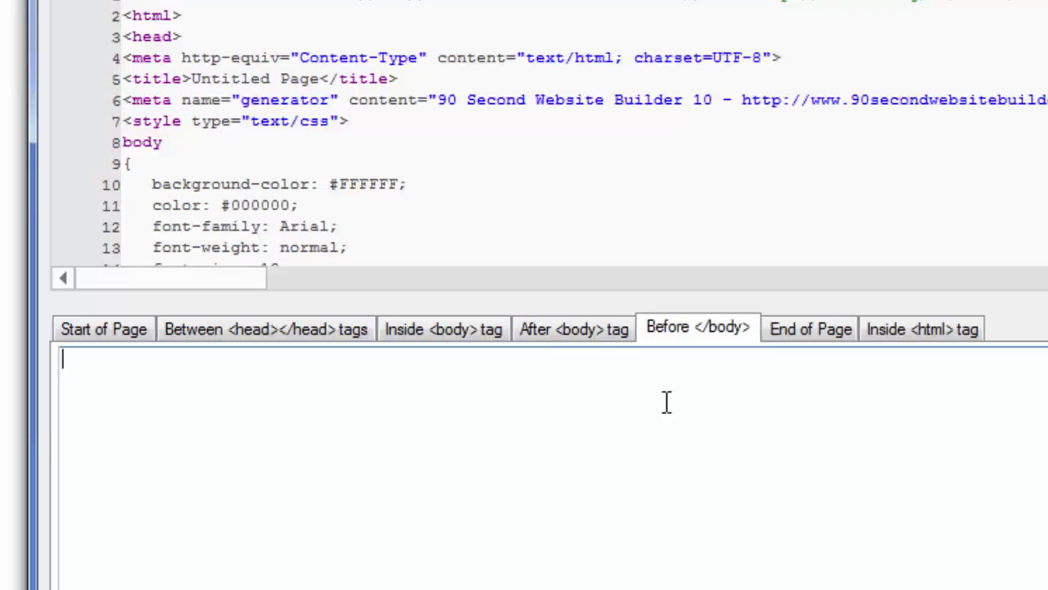
click(798, 348)
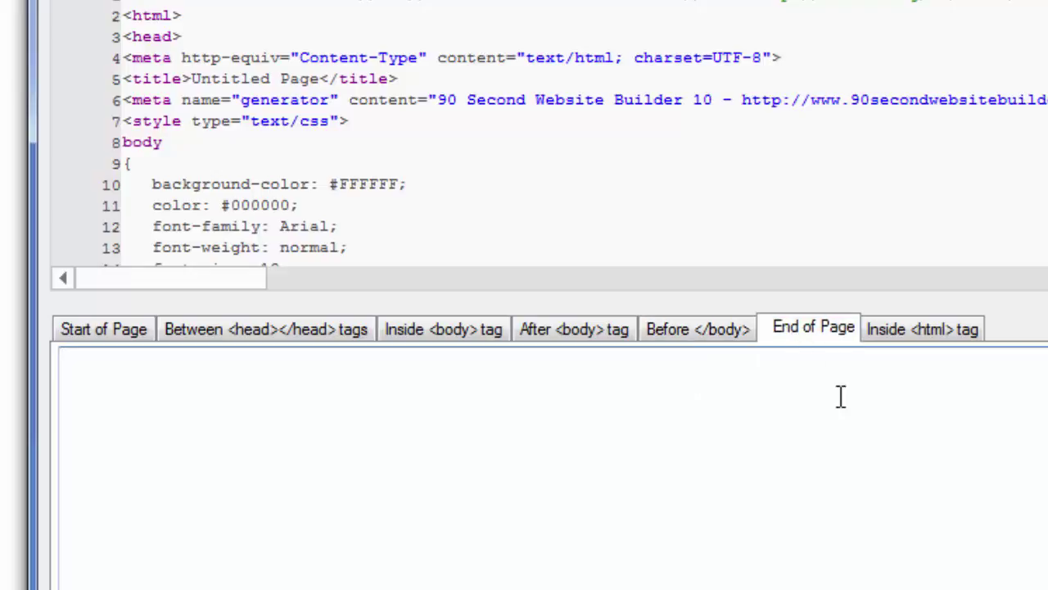
click(912, 333)
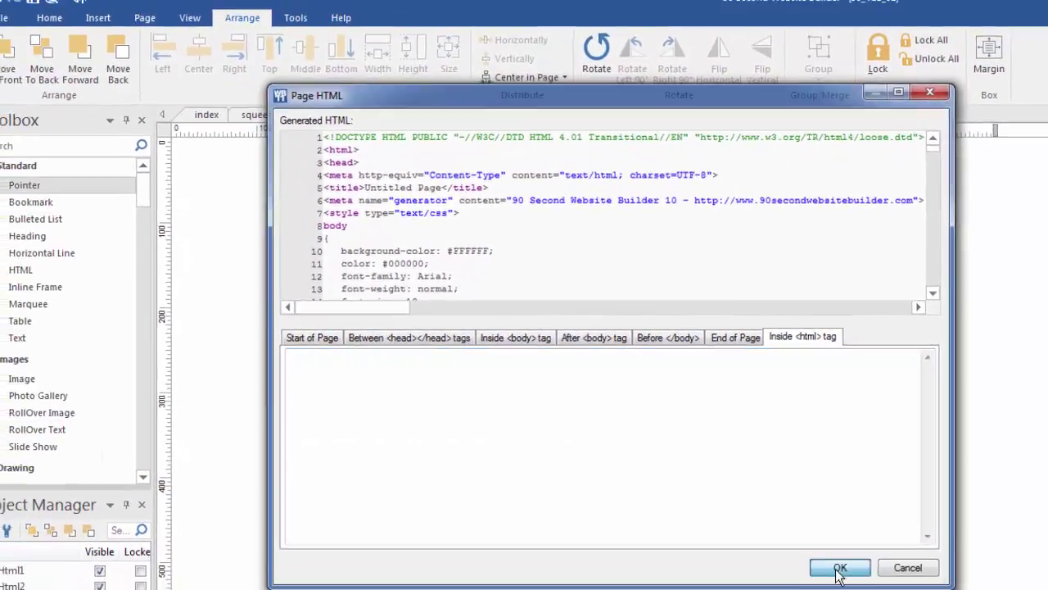
click(873, 588)
click(855, 387)
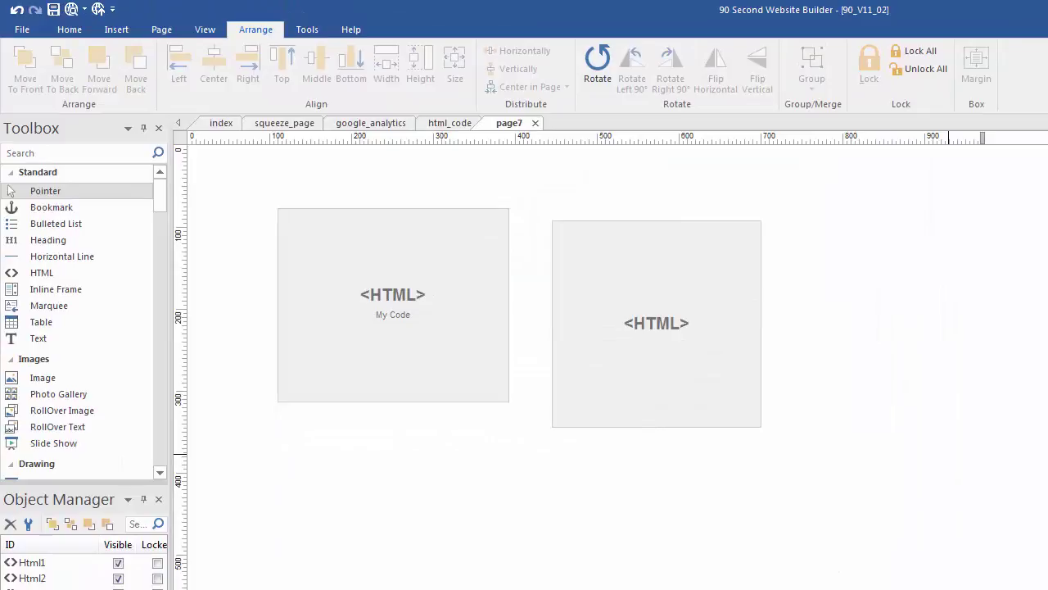